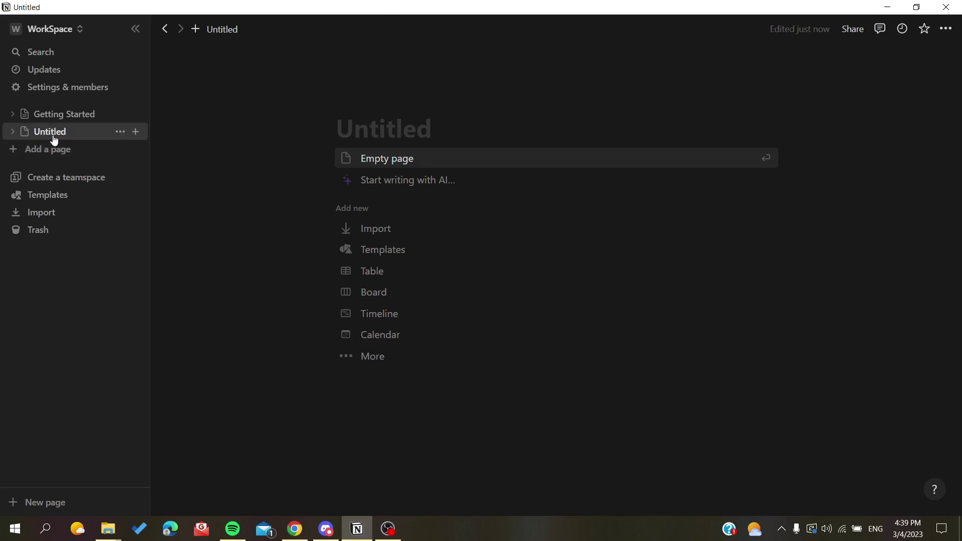
# Step: Add a Reading List template database as a sub-page under the Untitled page
pyautogui.click(136, 132)
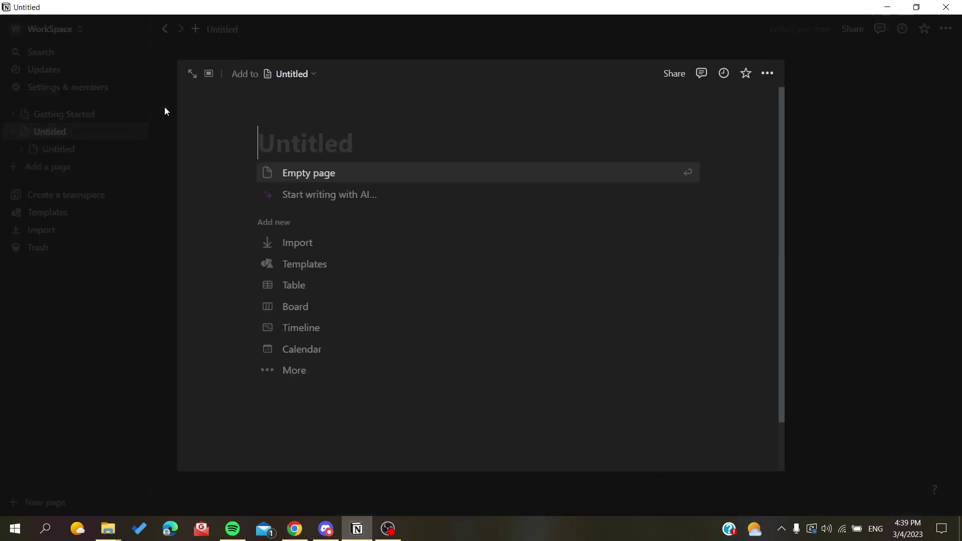
pyautogui.click(309, 270)
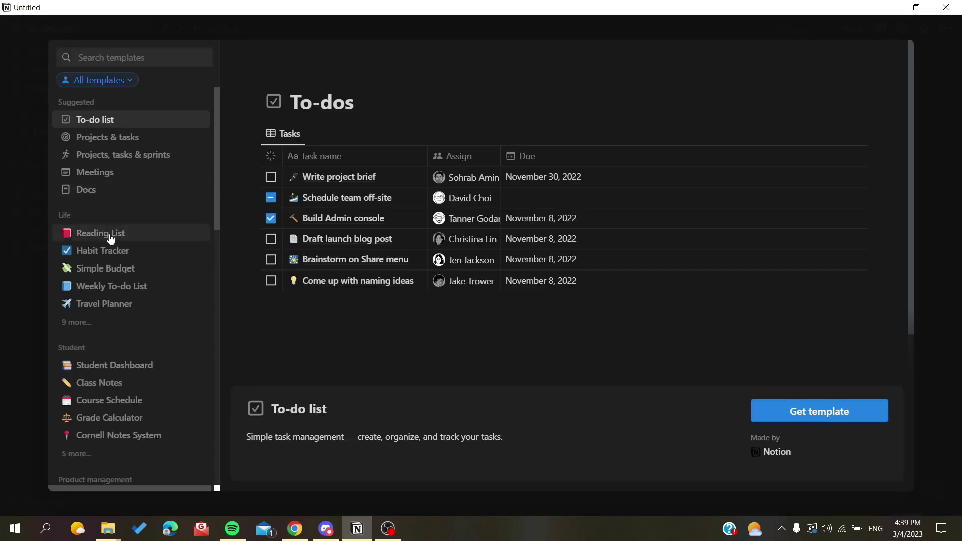
pyautogui.click(111, 236)
pyautogui.click(814, 411)
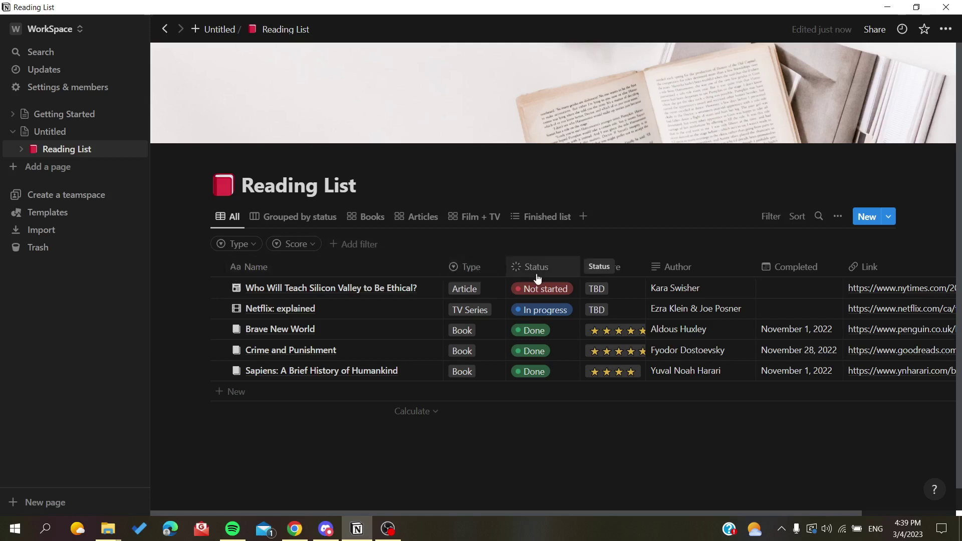
# Step: Add an empty Text property column at the right end of the Reading List table
pyautogui.hscroll(2, 537, 278)
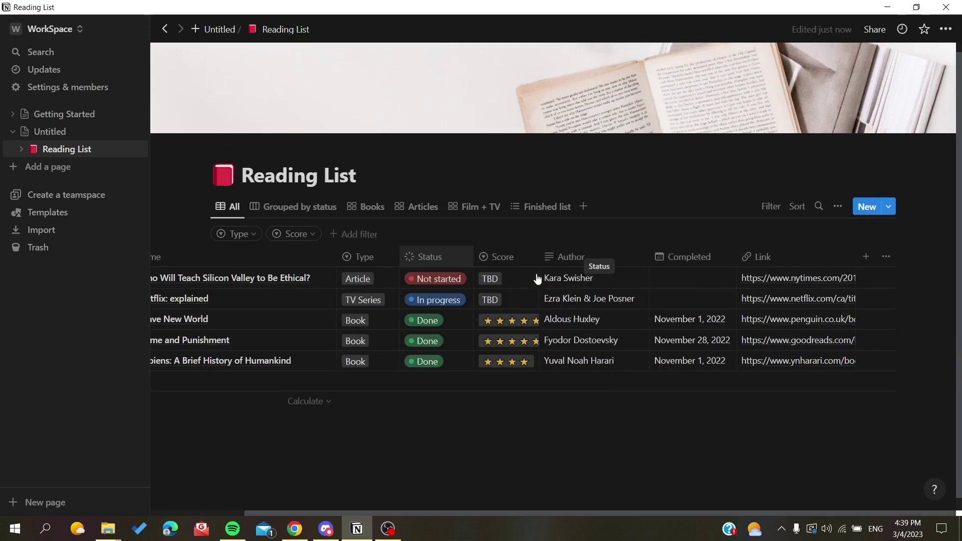
pyautogui.click(866, 257)
pyautogui.click(769, 308)
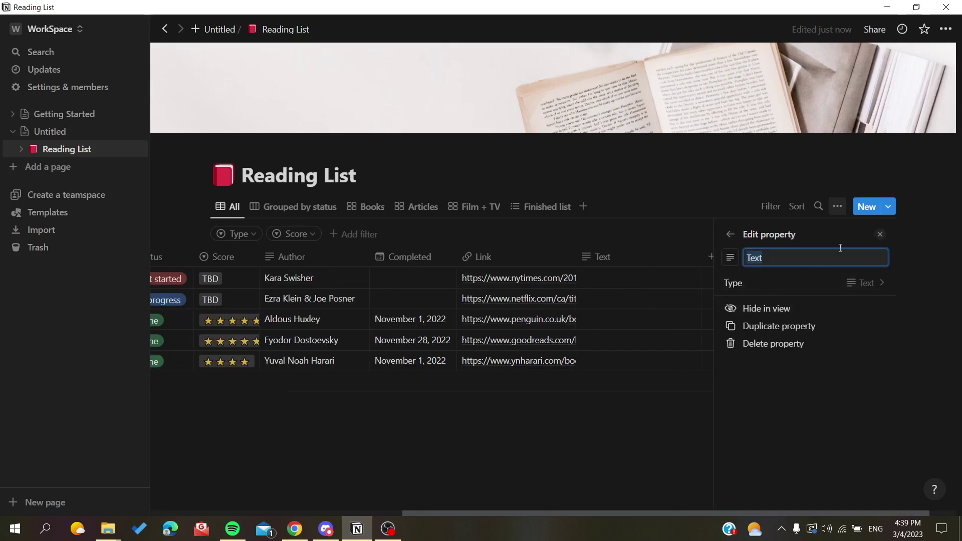
pyautogui.click(673, 318)
pyautogui.press('Escape')
pyautogui.hscroll(-5, 735, 354)
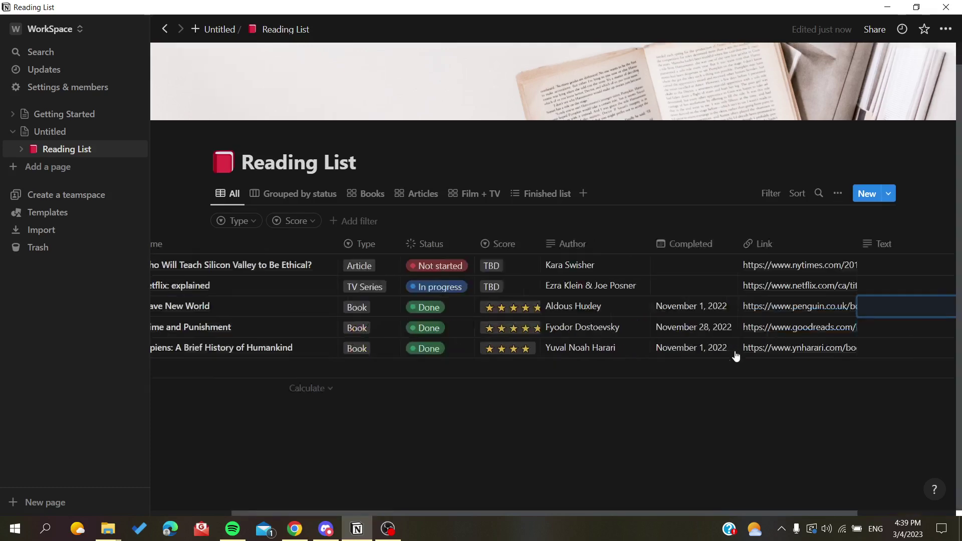
# Step: Scroll the Reading List table left and right to compare its columns
pyautogui.hscroll(5, 551, 339)
pyautogui.hscroll(-3, 550, 339)
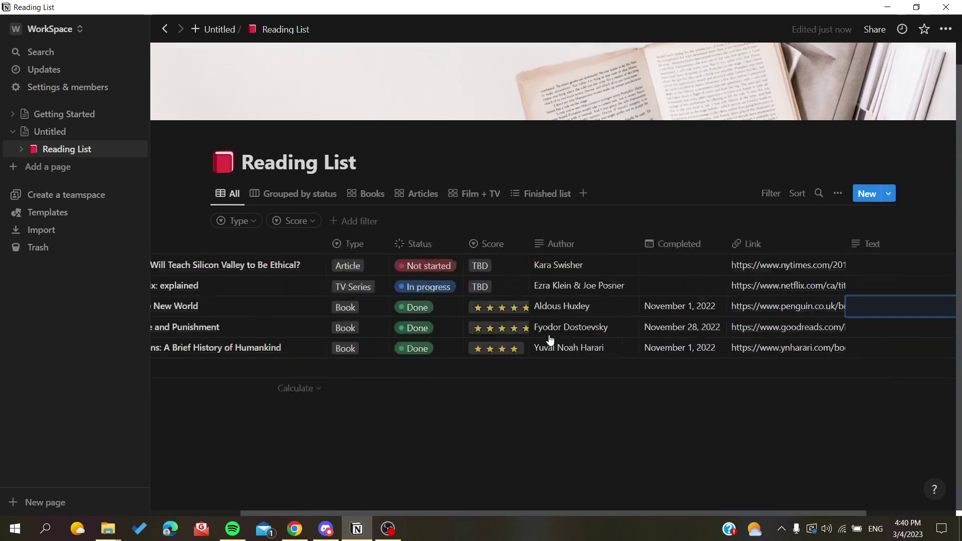
pyautogui.hscroll(3, 551, 339)
pyautogui.hscroll(-5, 551, 339)
pyautogui.hscroll(-2, 550, 339)
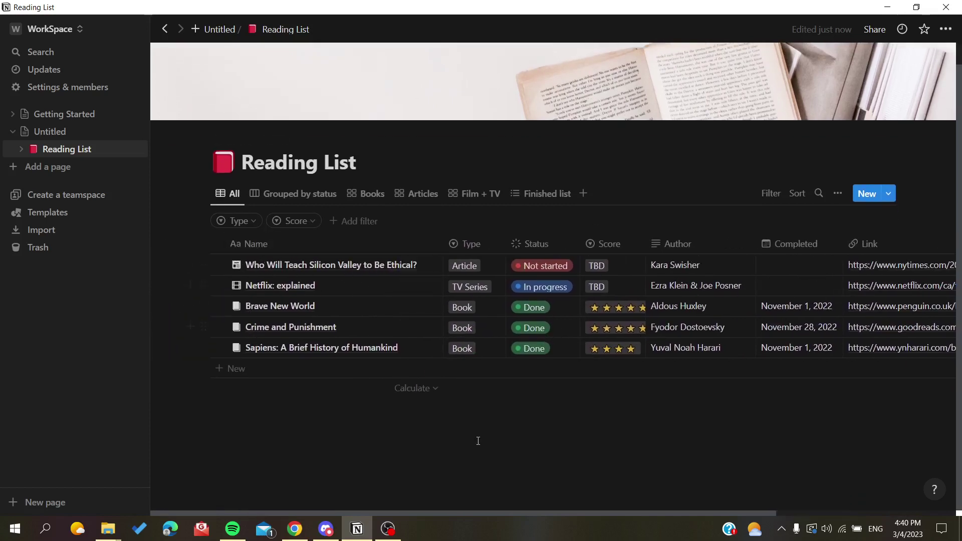
pyautogui.hscroll(3, 838, 329)
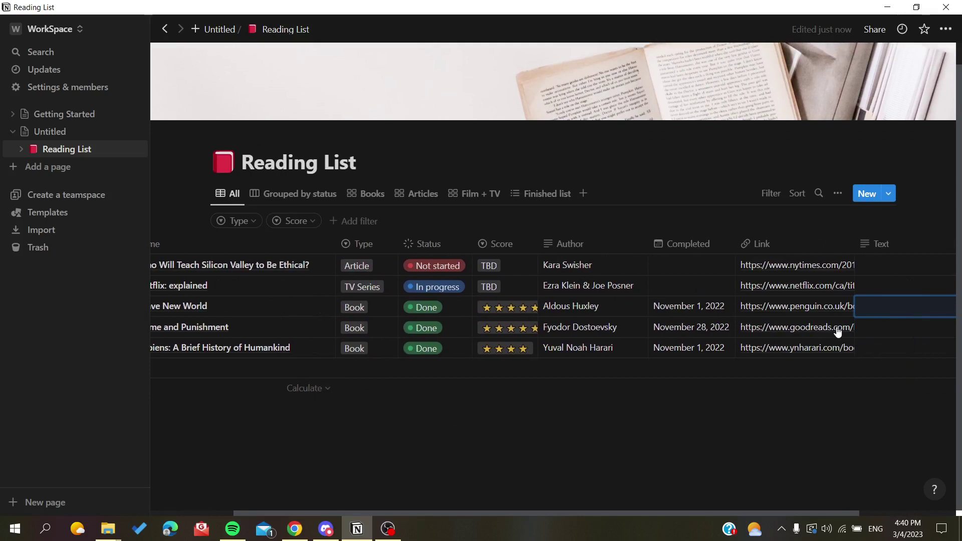
pyautogui.hscroll(-3, 519, 291)
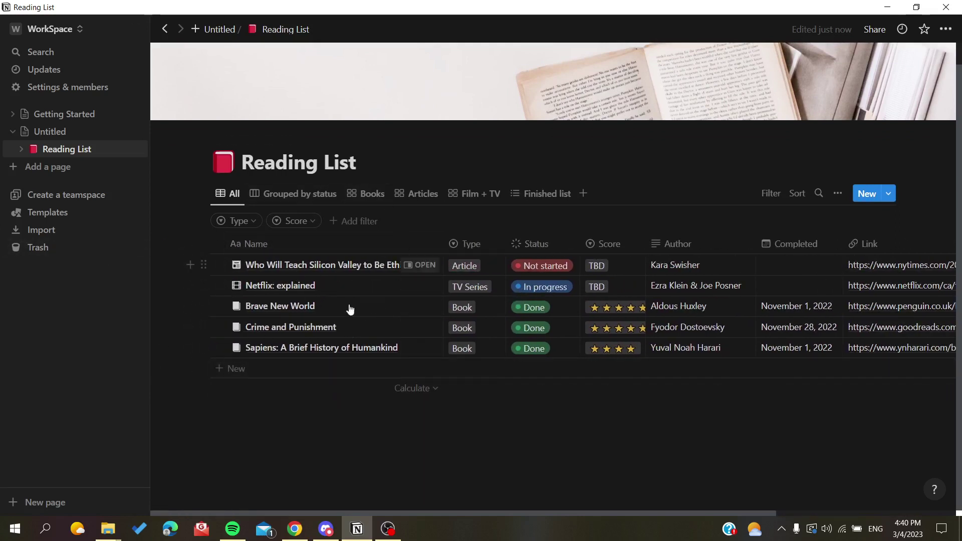
pyautogui.hscroll(4, 608, 326)
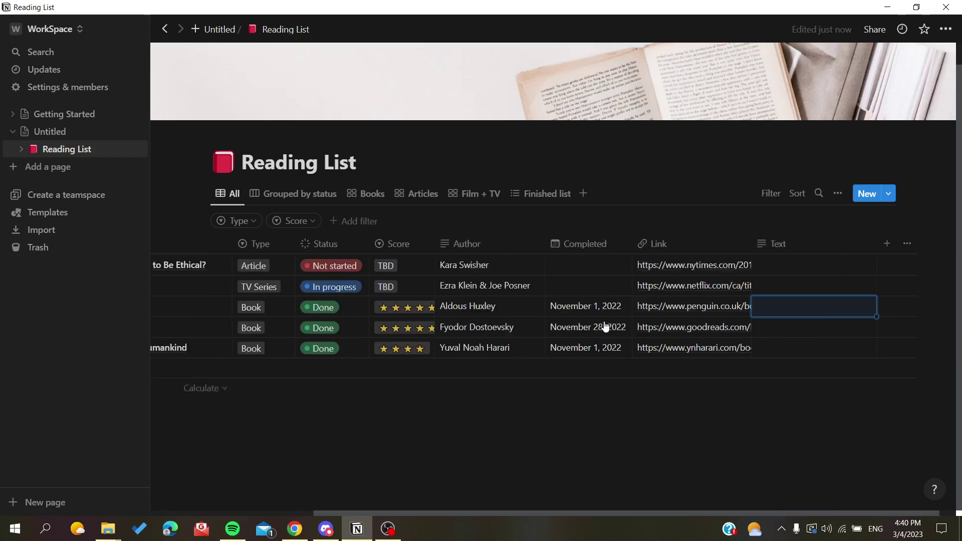
pyautogui.hscroll(-4, 673, 321)
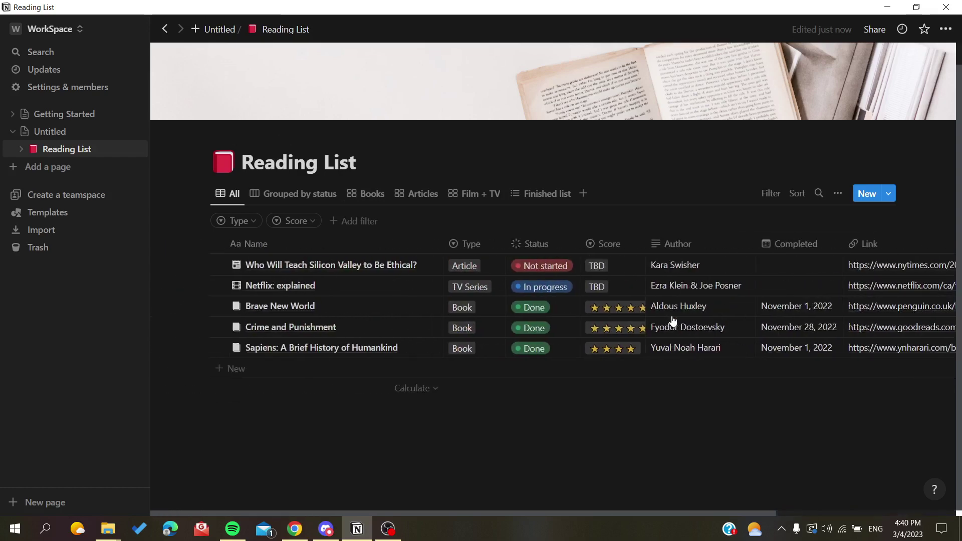
pyautogui.hscroll(4, 673, 321)
pyautogui.hscroll(-4, 777, 263)
pyautogui.hscroll(4, 779, 305)
pyautogui.hscroll(-4, 779, 303)
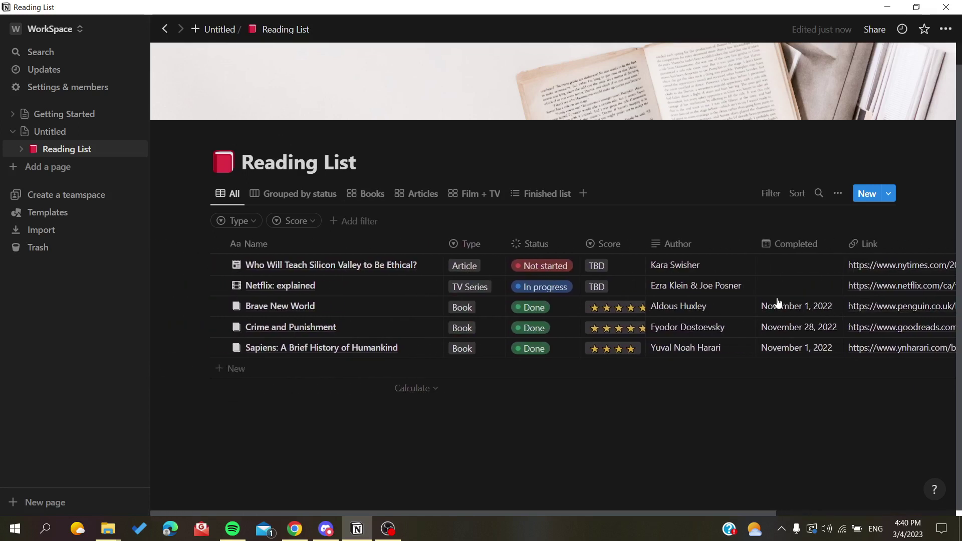
pyautogui.hscroll(4, 777, 303)
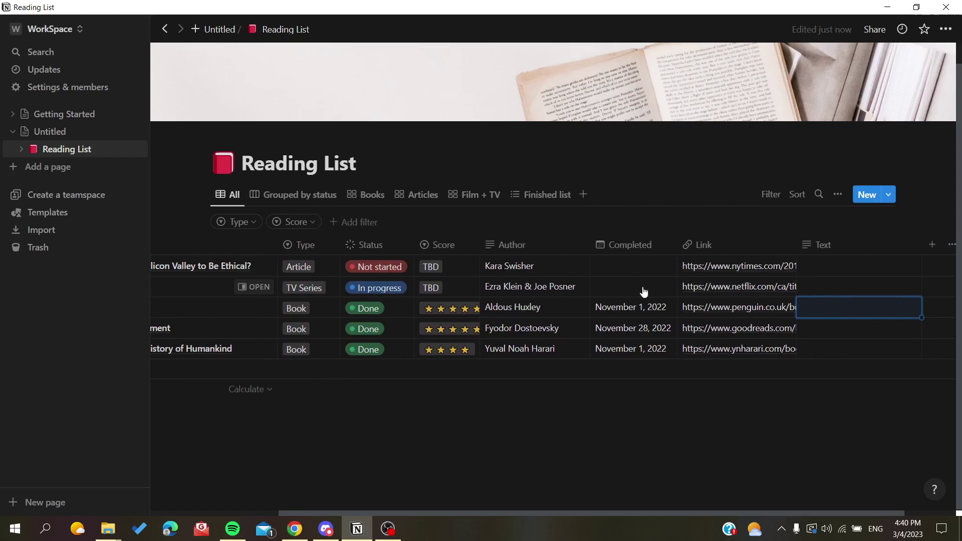
pyautogui.hscroll(-4, 687, 274)
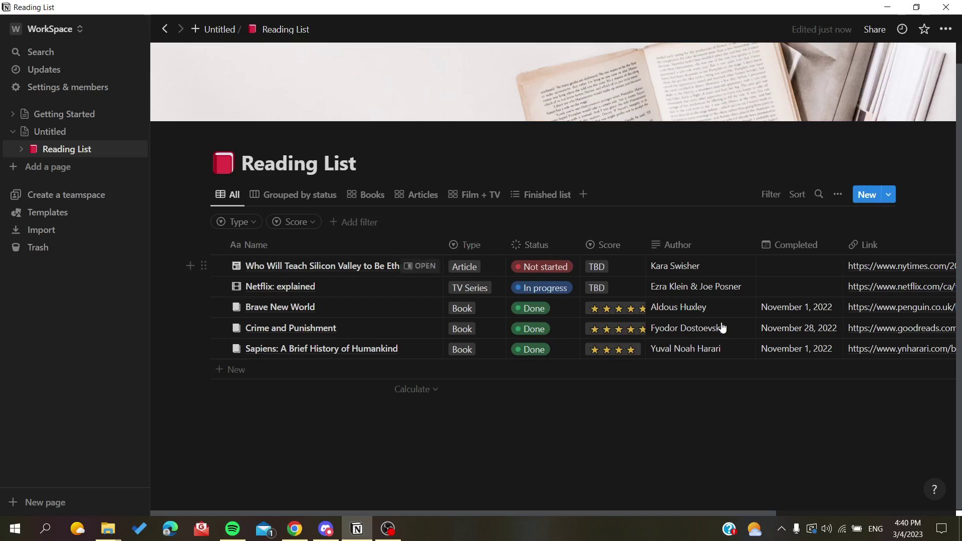
pyautogui.hscroll(4, 722, 329)
pyautogui.click(786, 248)
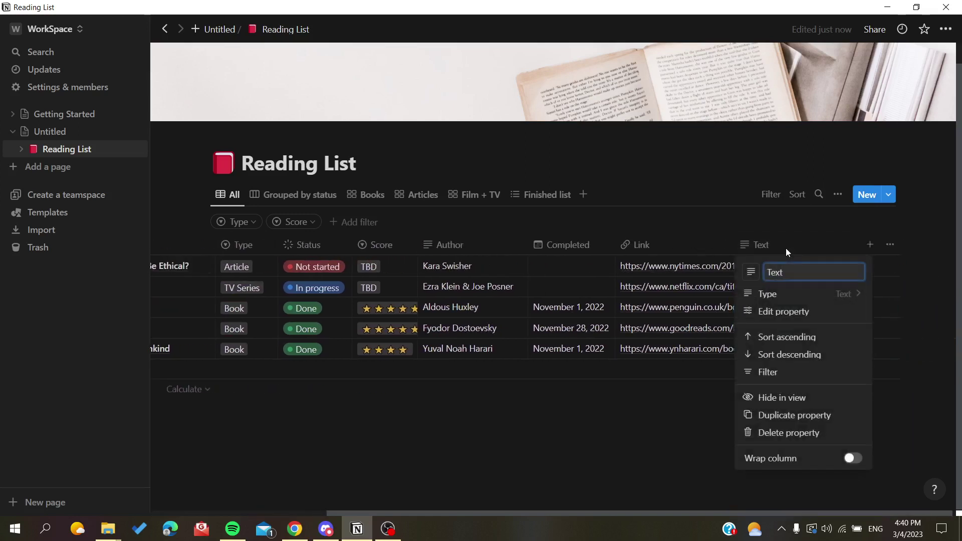
pyautogui.press('Escape')
pyautogui.click(785, 270)
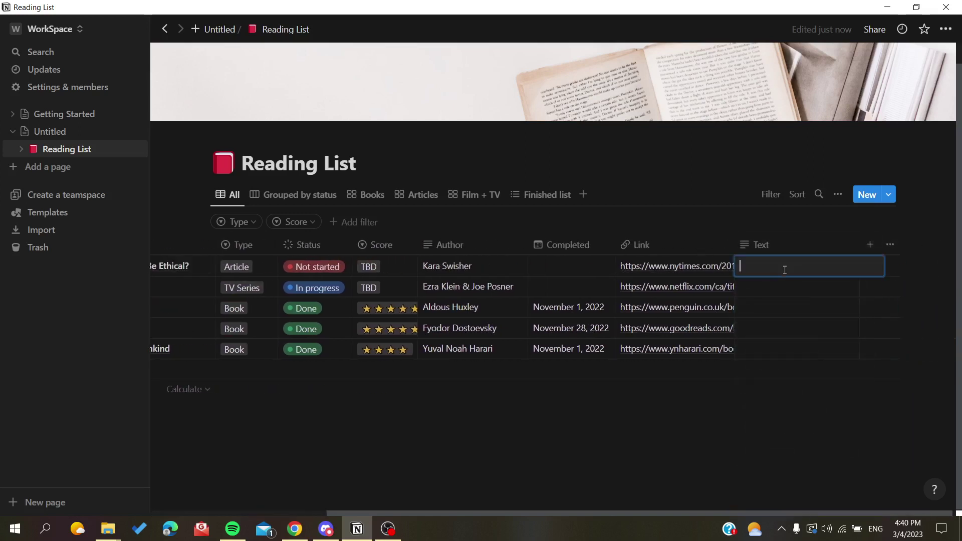
pyautogui.click(870, 245)
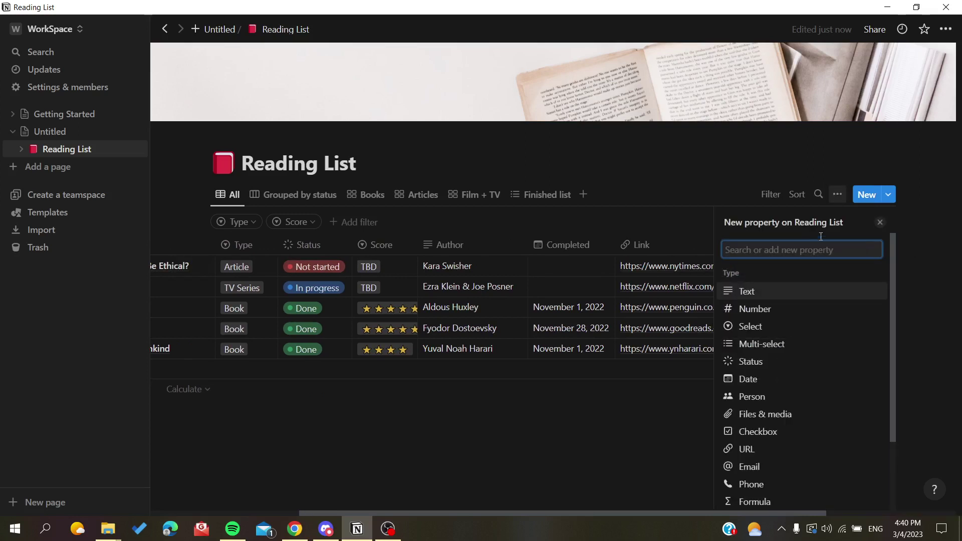
pyautogui.write('fo')
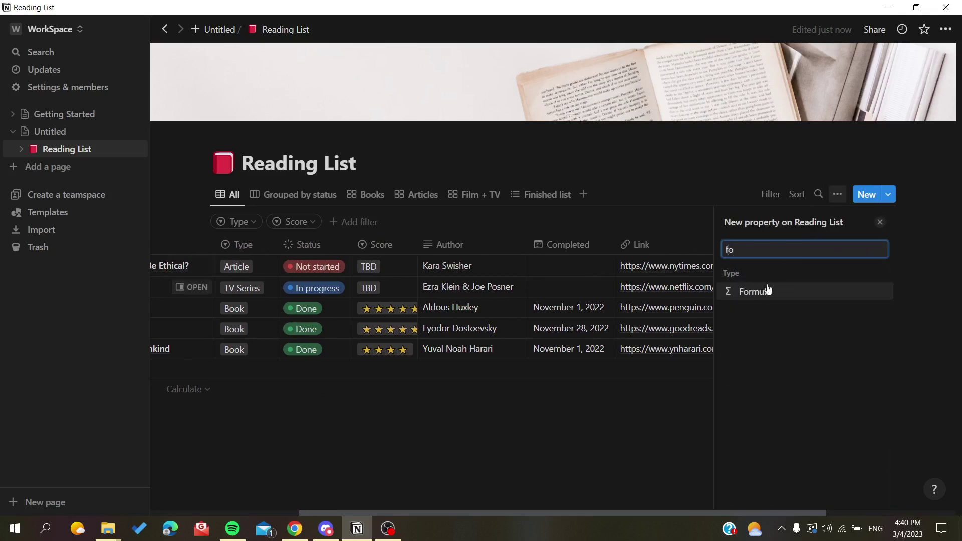
pyautogui.click(757, 294)
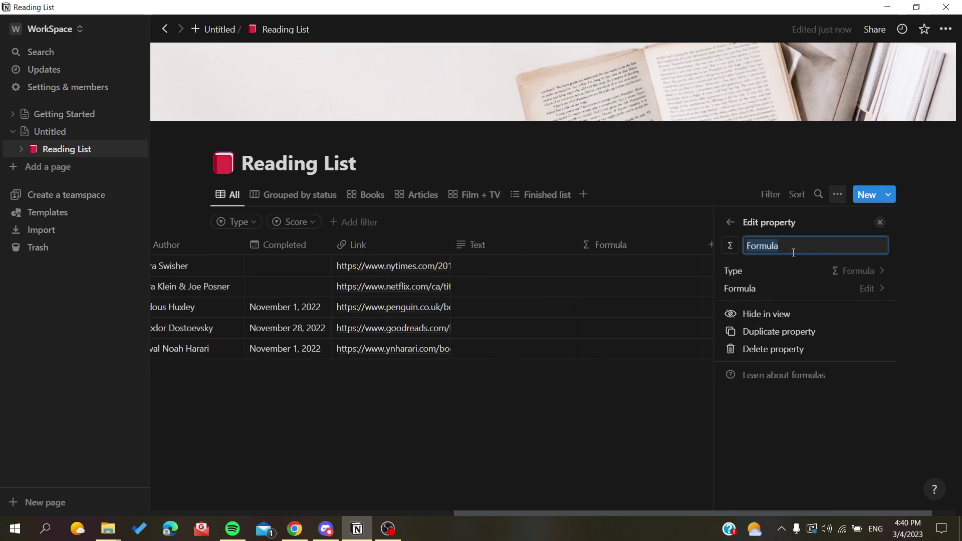
pyautogui.hscroll(-10, 339, 292)
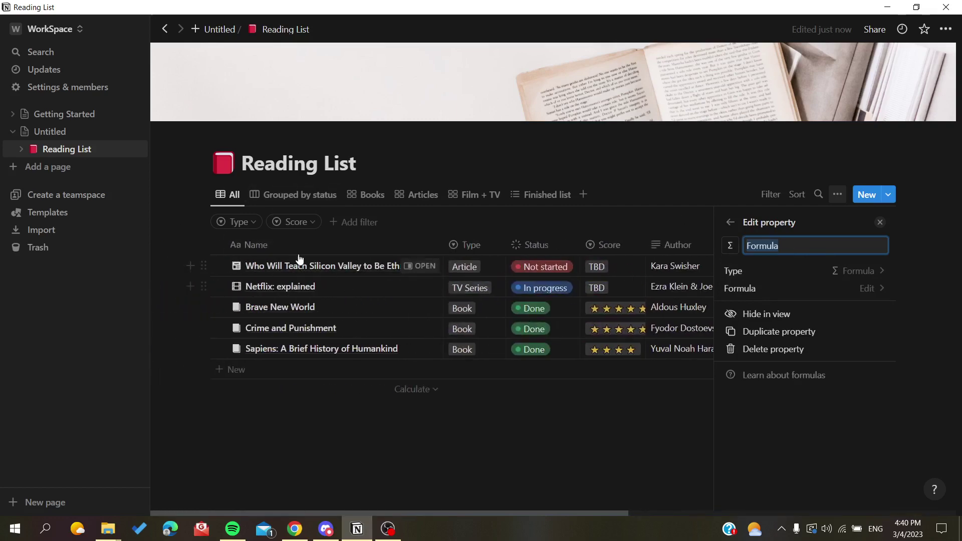
pyautogui.hscroll(10, 469, 346)
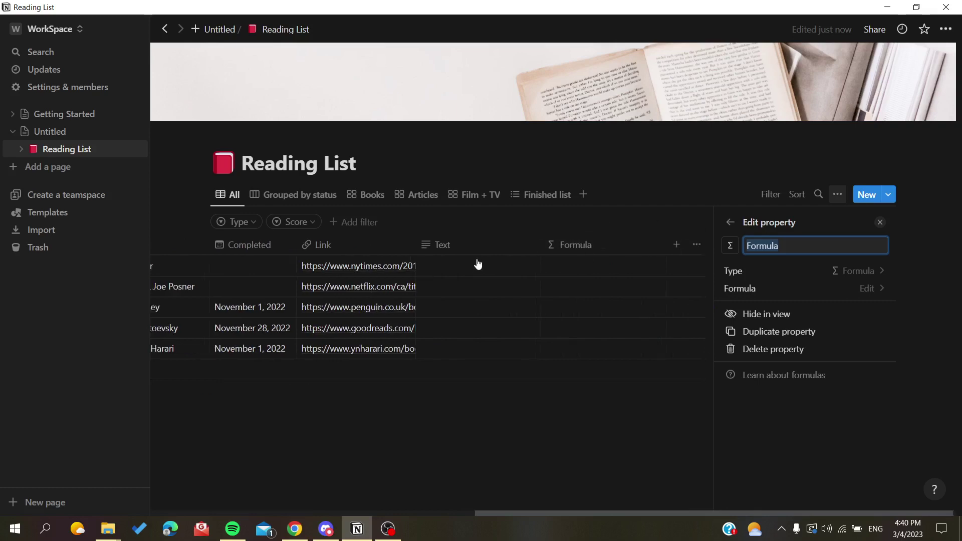
pyautogui.hscroll(-10, 478, 264)
pyautogui.hscroll(6, 408, 331)
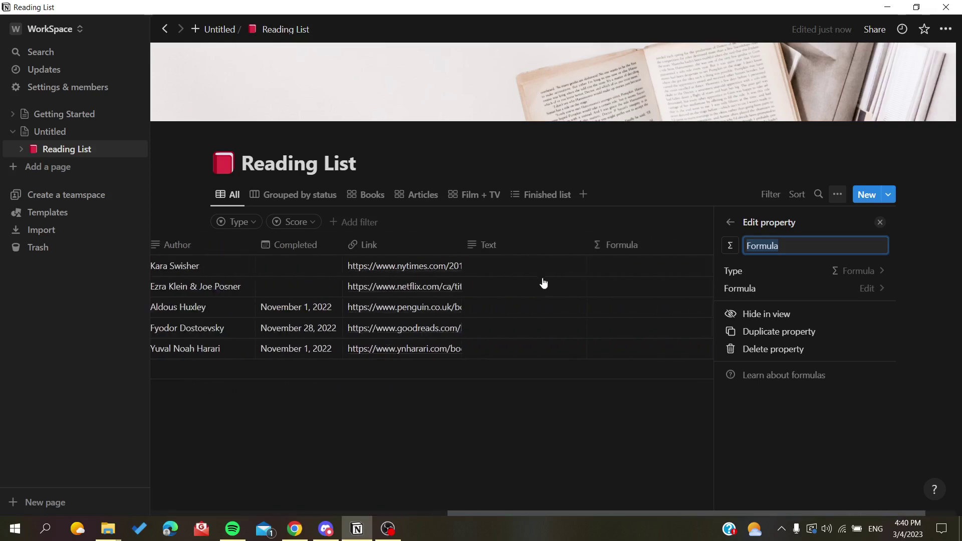
# Step: Rename the Formula property from 'Formula' to 'Name (dublicate)'
pyautogui.doubleClick(817, 246)
pyautogui.write('na')
pyautogui.press('BackSpace')
pyautogui.press('BackSpace')
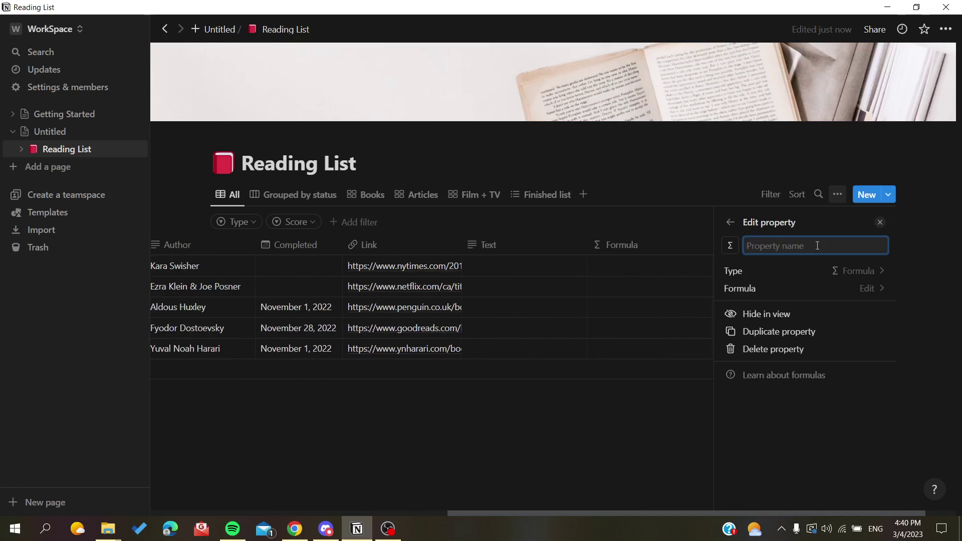
pyautogui.write('Name')
pyautogui.write(' 2')
pyautogui.click(772, 246)
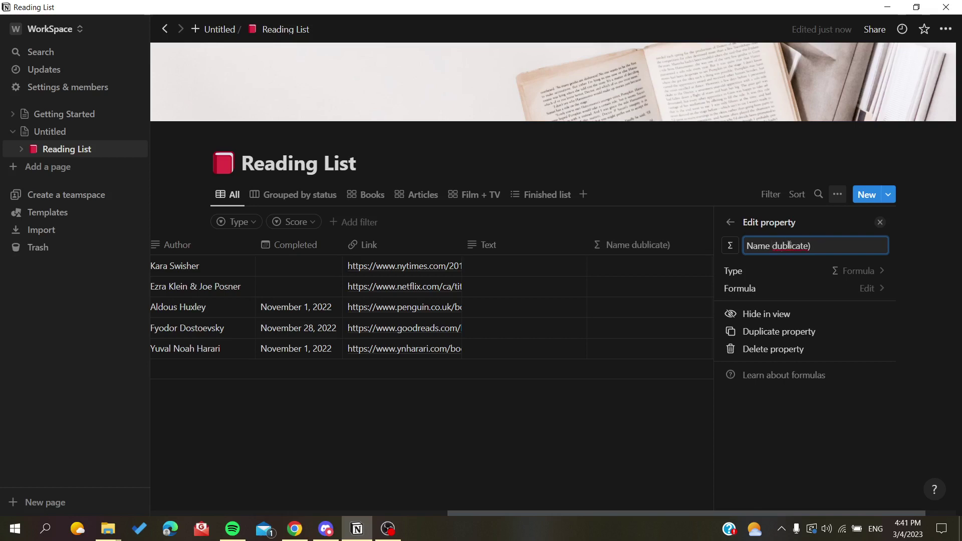
pyautogui.write('(')
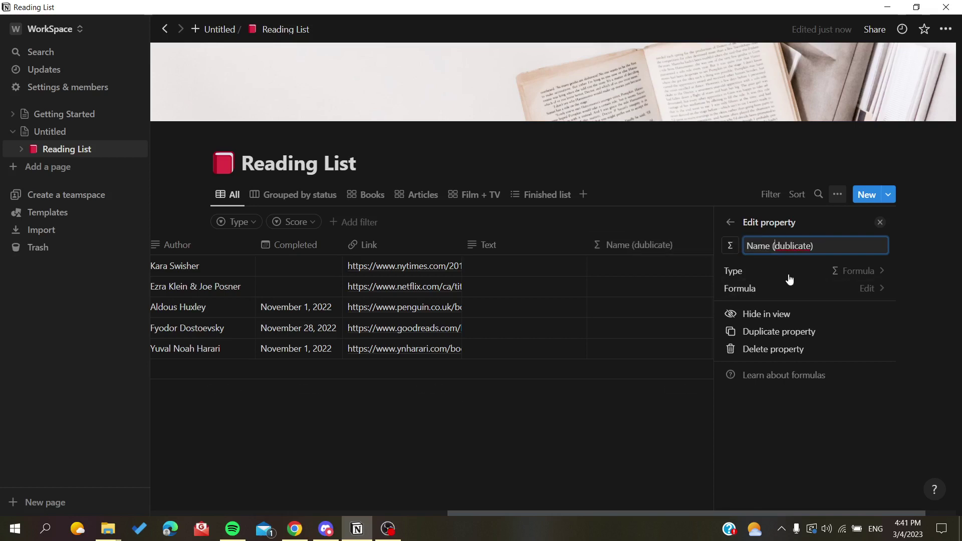
# Step: Set the Name (dublicate) column's formula to prop("Name") so it shows each entry's title
pyautogui.click(657, 265)
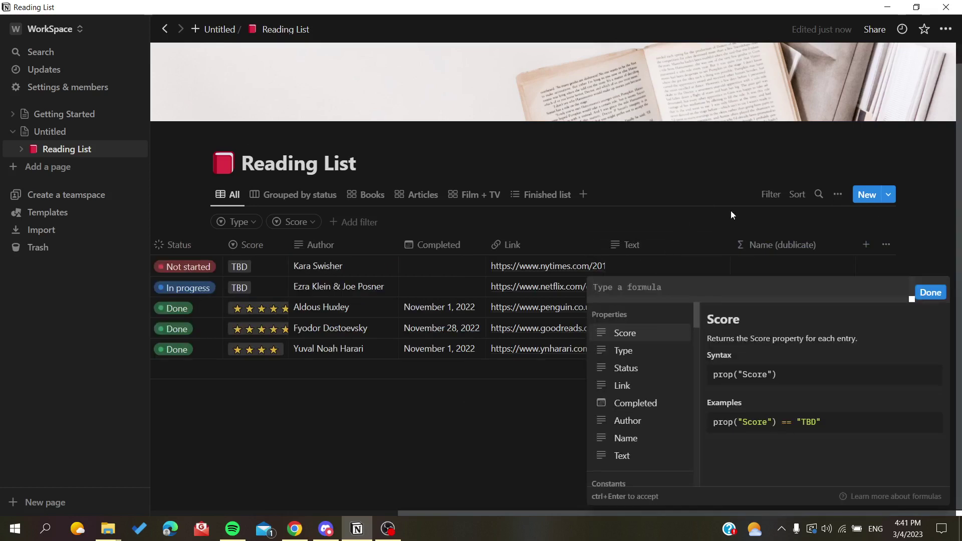
pyautogui.press('Escape')
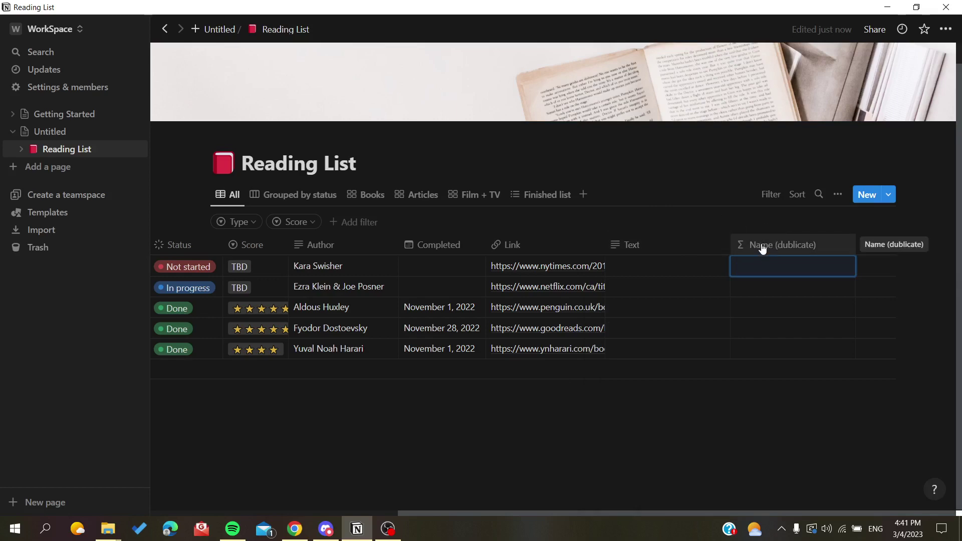
pyautogui.hscroll(-3, 764, 245)
pyautogui.hscroll(-2, 764, 248)
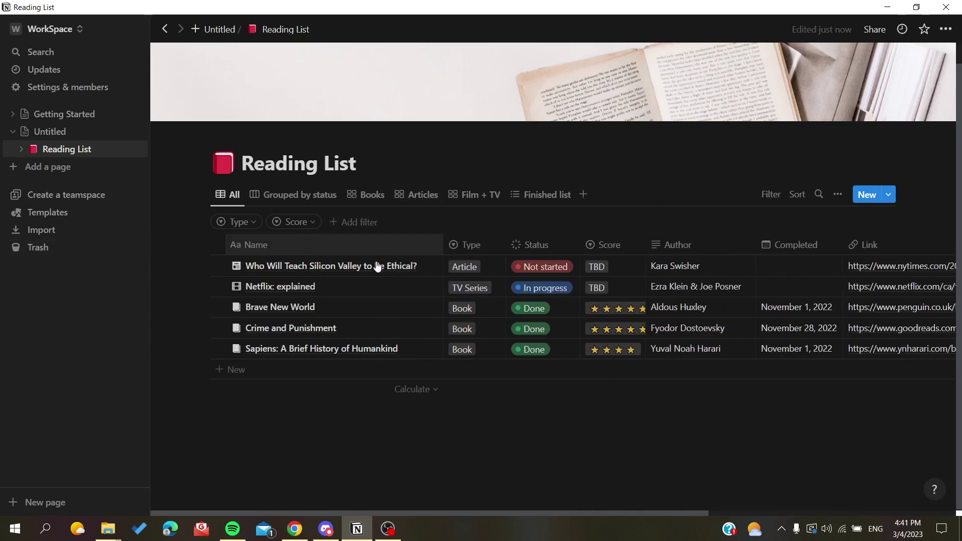
pyautogui.hscroll(5, 498, 264)
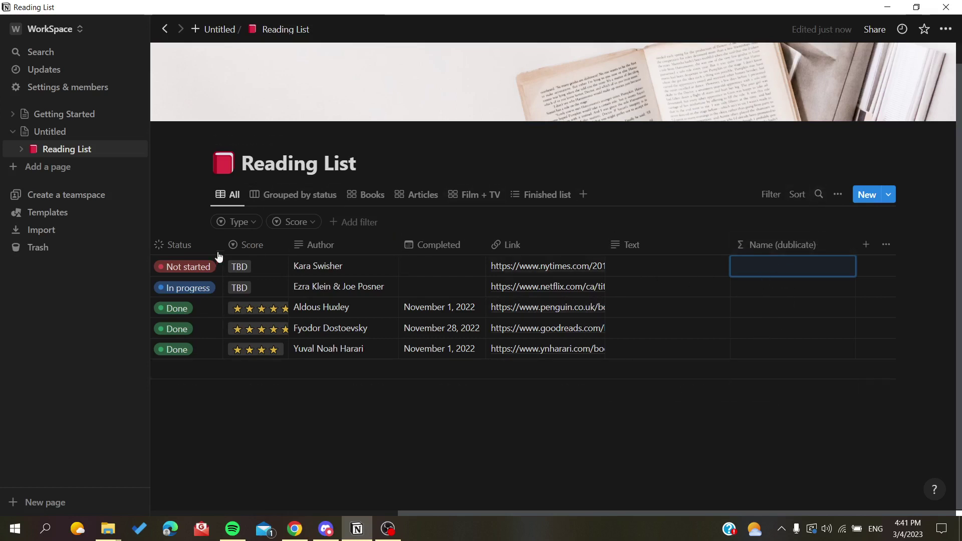
pyautogui.hscroll(-2, 261, 290)
pyautogui.hscroll(2, 502, 285)
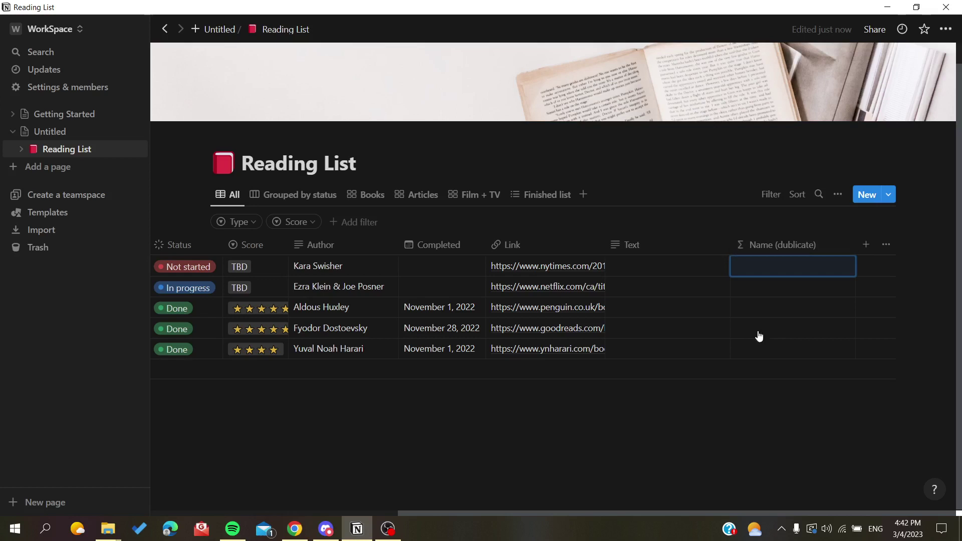
pyautogui.click(754, 312)
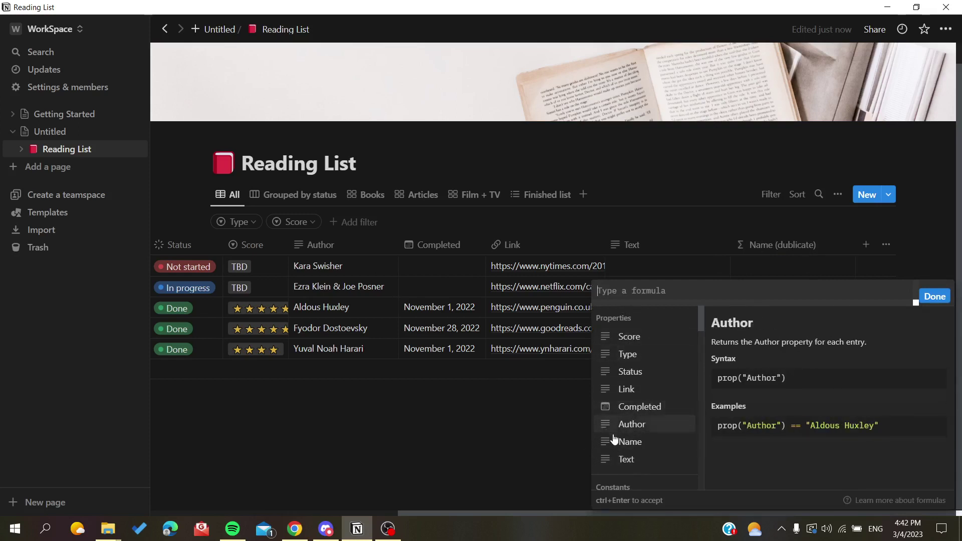
pyautogui.click(640, 443)
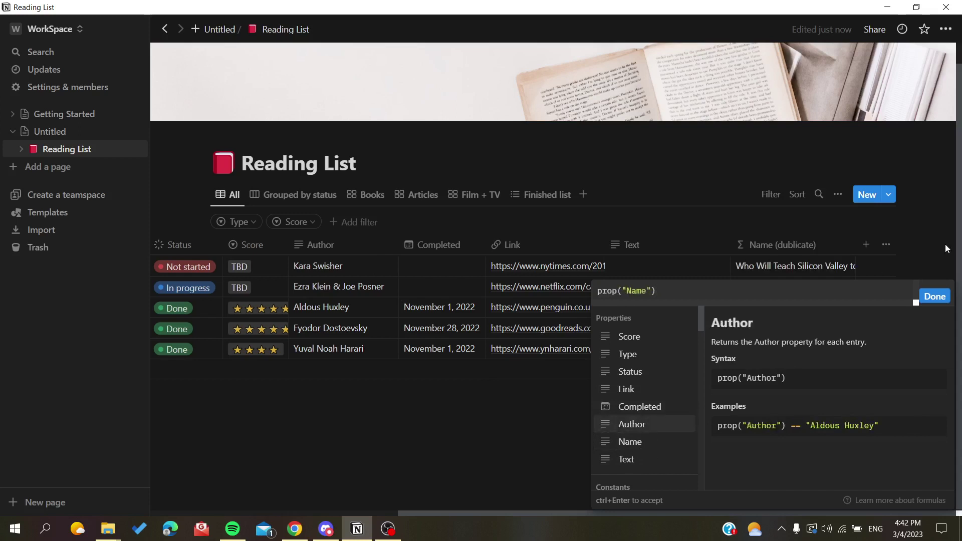
pyautogui.click(935, 296)
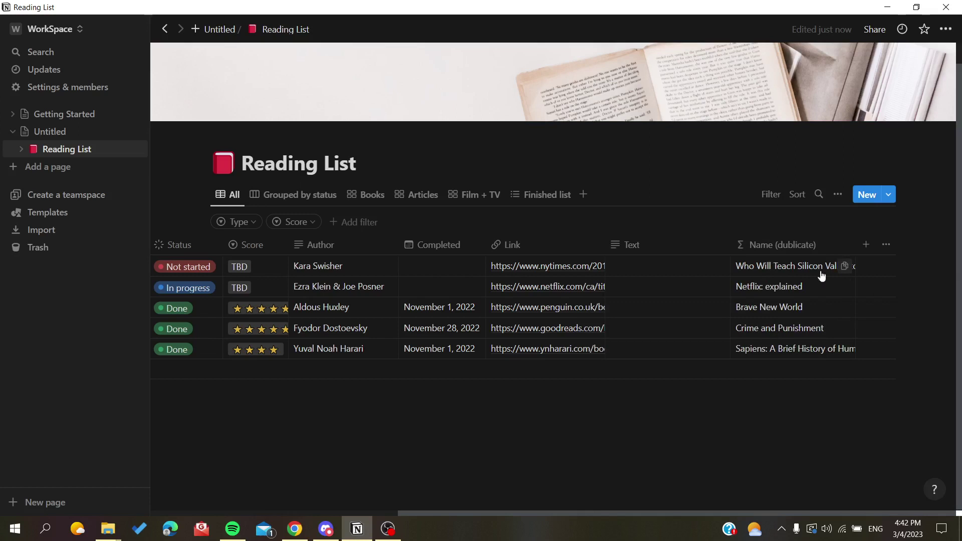
# Step: Widen the Name (dublicate) column to show full titles and compare it with Name
pyautogui.click(866, 244)
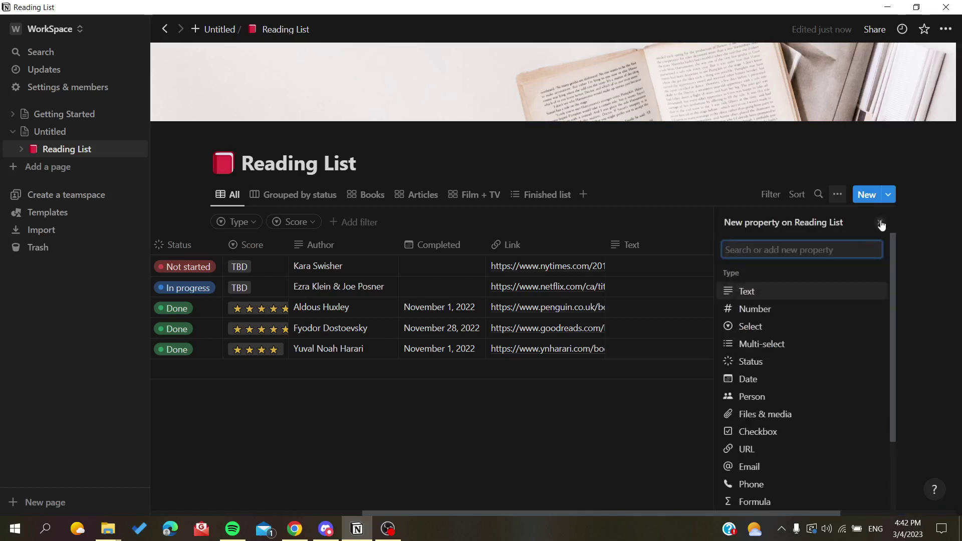
pyautogui.press('Escape')
pyautogui.moveTo(856, 249); pyautogui.dragTo(905, 251)
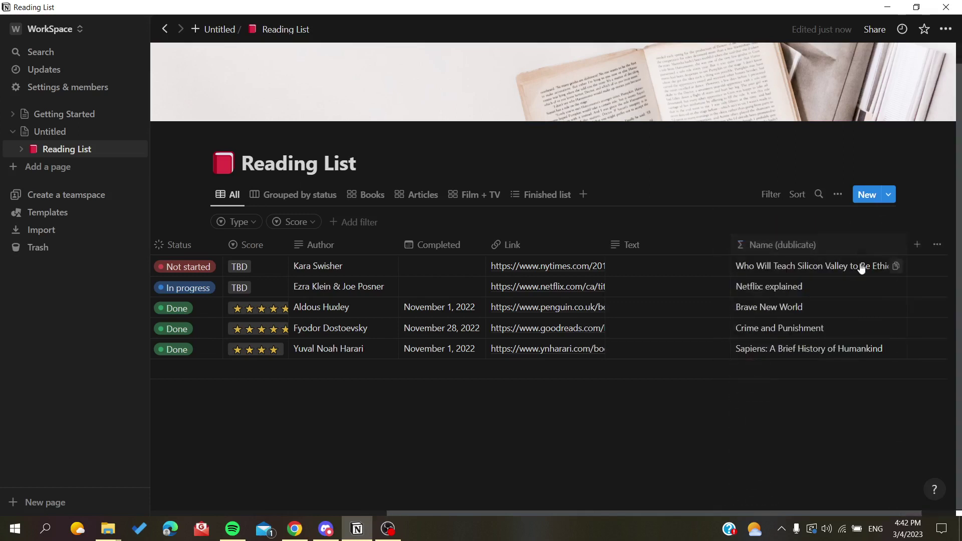
pyautogui.hscroll(2, 780, 346)
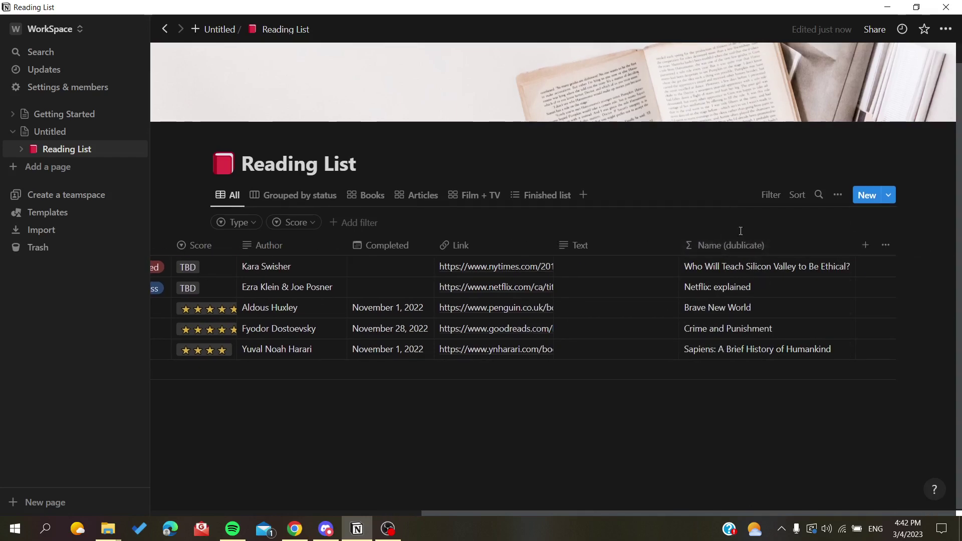
pyautogui.hscroll(-8, 463, 292)
pyautogui.scroll(1, 351, 280)
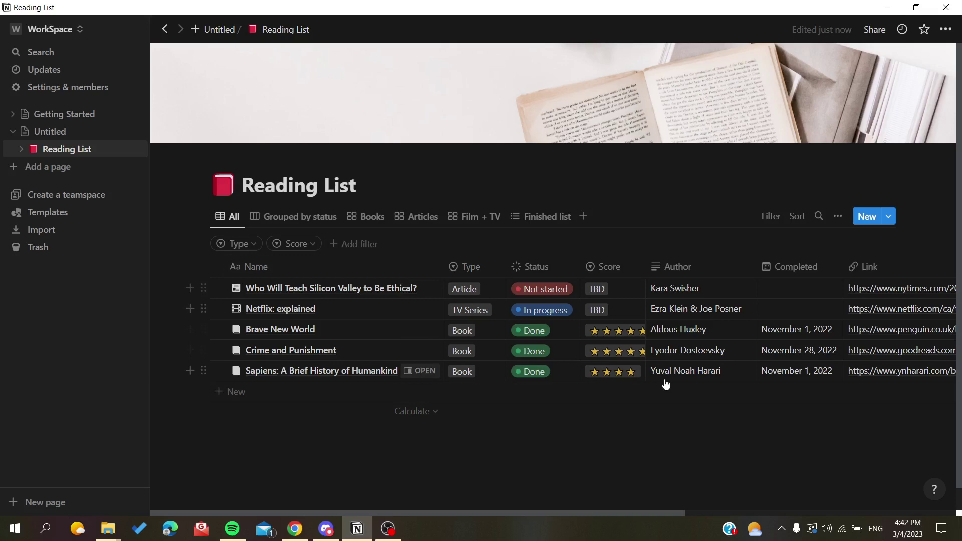
pyautogui.hscroll(8, 666, 383)
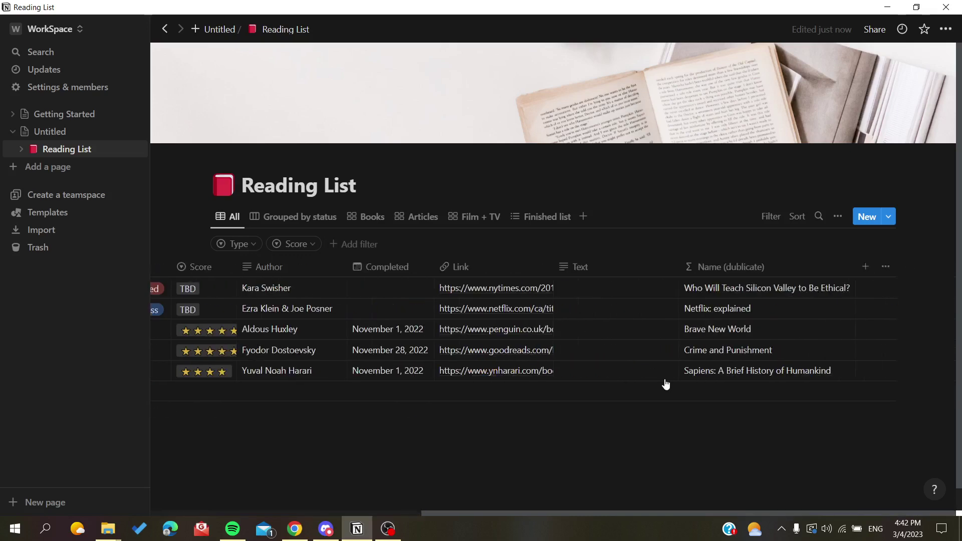
pyautogui.hscroll(-8, 351, 311)
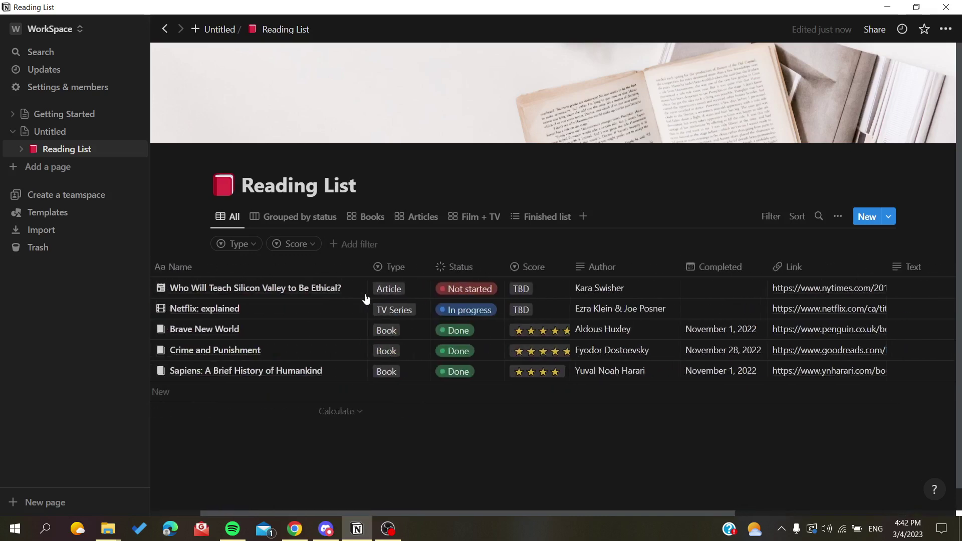
pyautogui.hscroll(8, 793, 321)
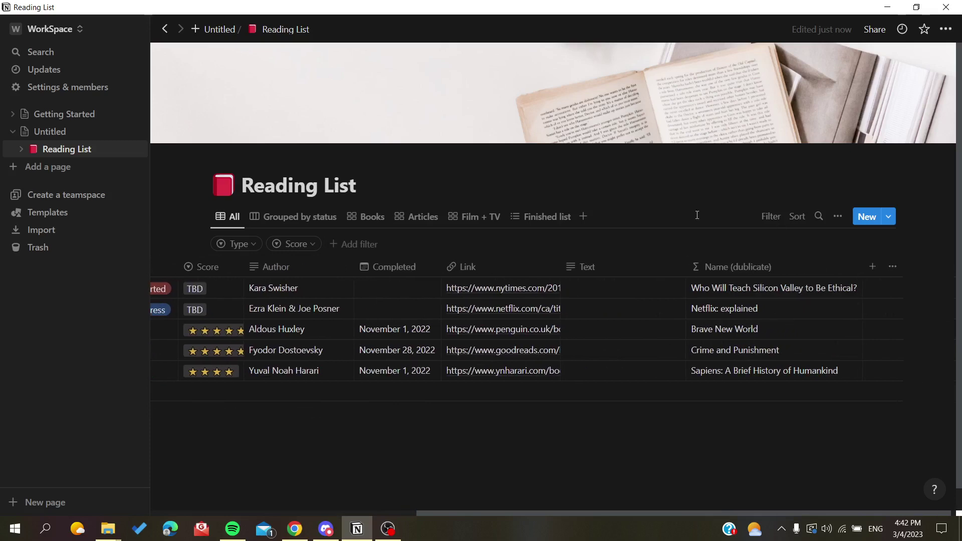
pyautogui.hscroll(-8, 290, 336)
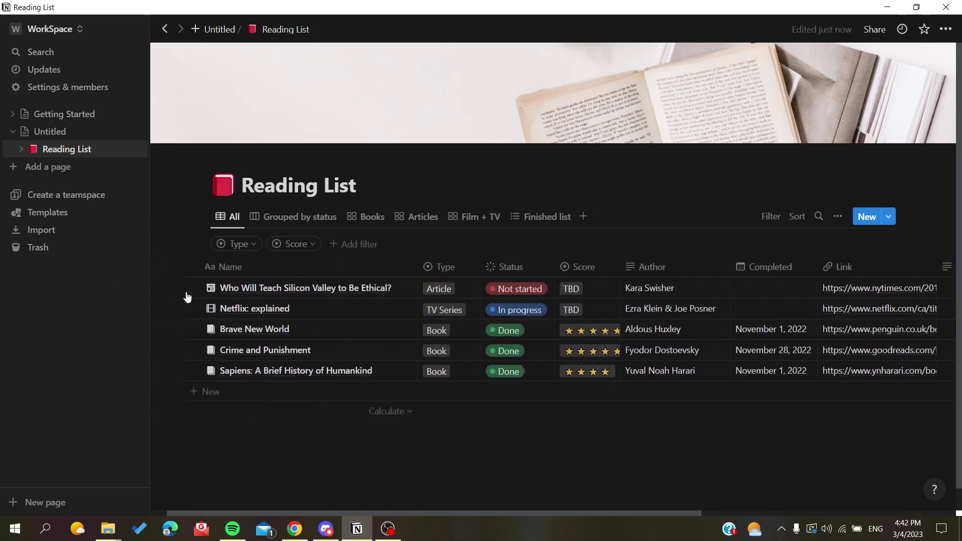
pyautogui.hscroll(8, 696, 292)
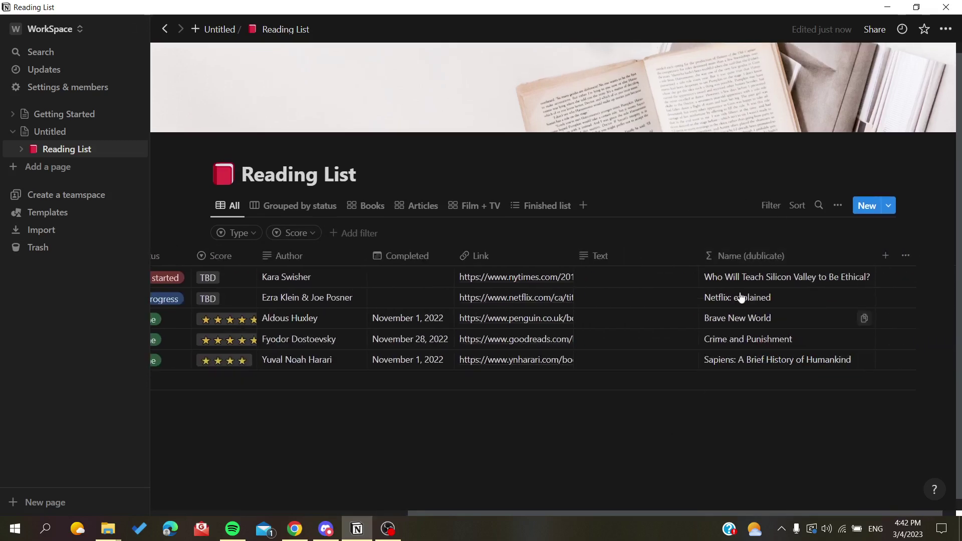